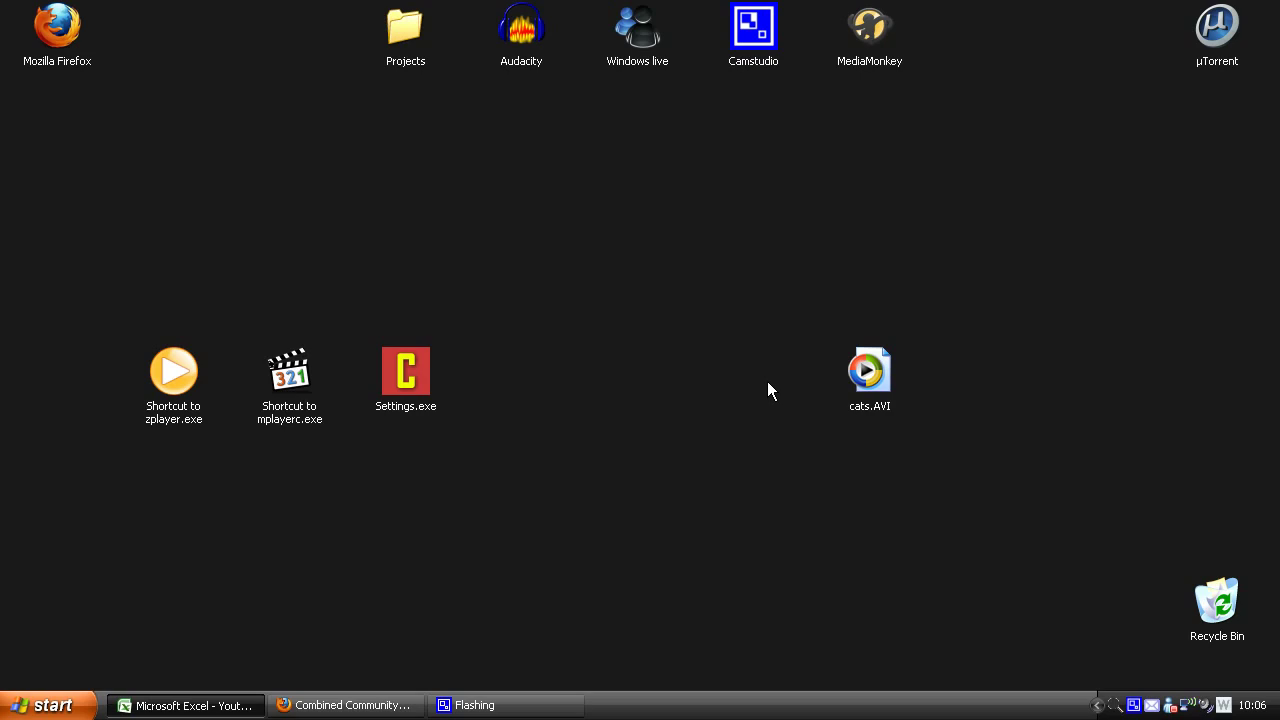
Step: Open the codec pack's Settings.exe to examine the FFDShow Settings page, and cancel without changing anything
double_click(405, 378)
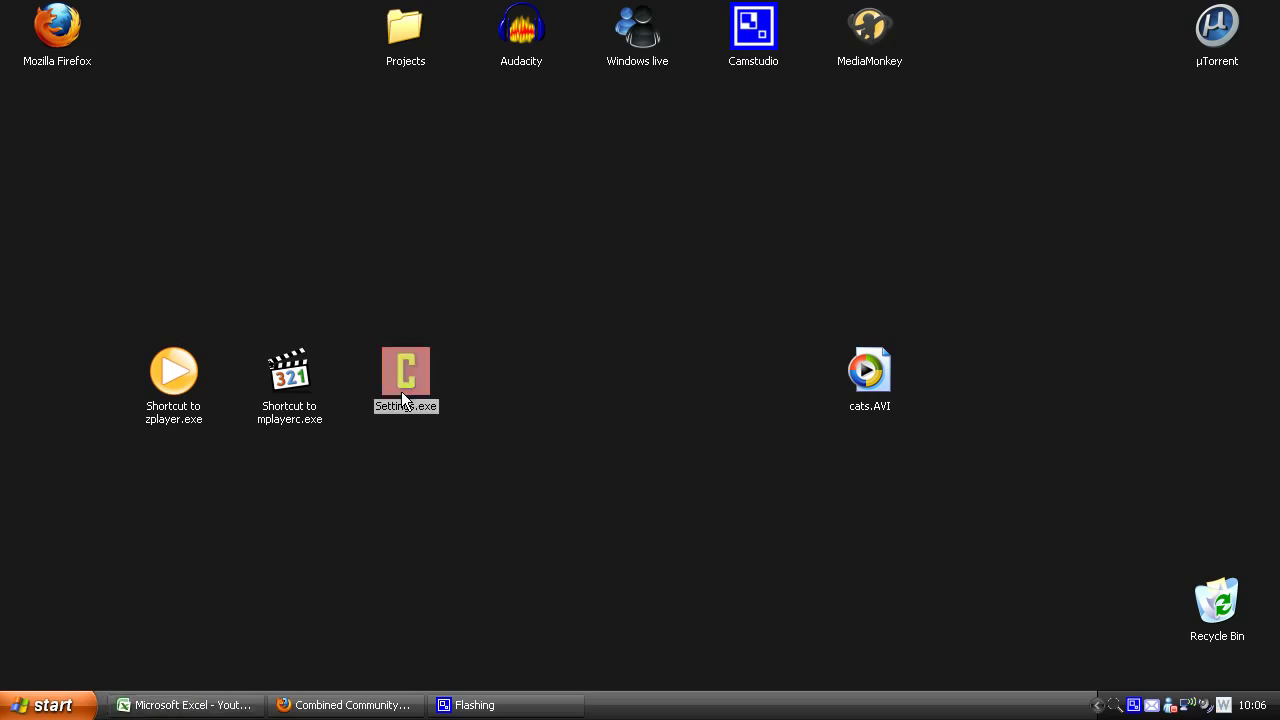
drag(572, 158, 483, 143)
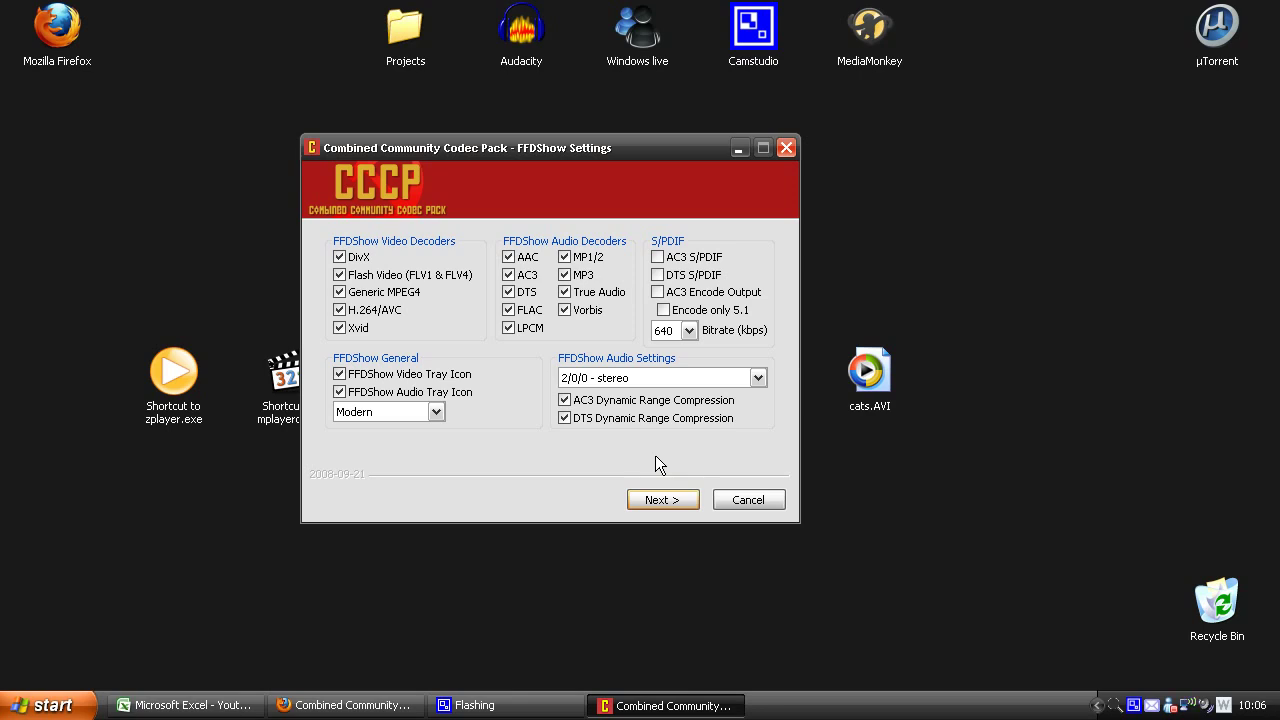
click(748, 495)
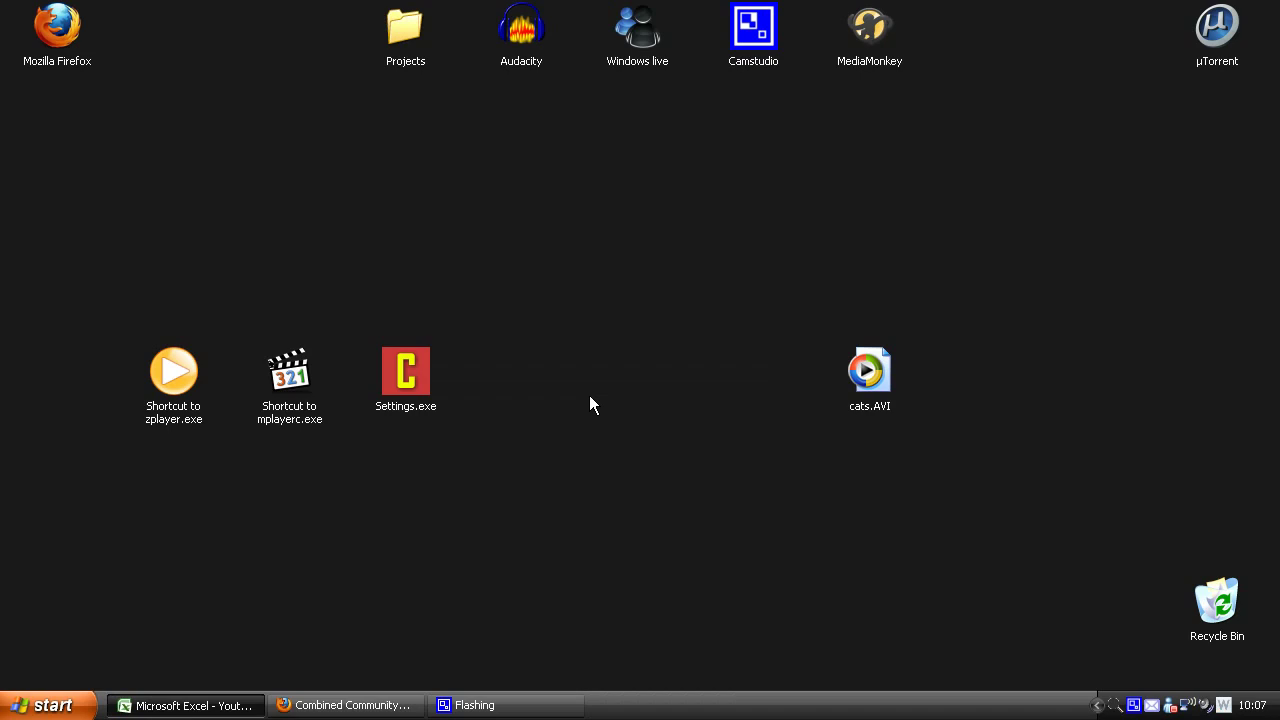
Step: Switch to Firefox and save the Combined Community Codec Pack installer from the cccp-project.net download page
click(345, 705)
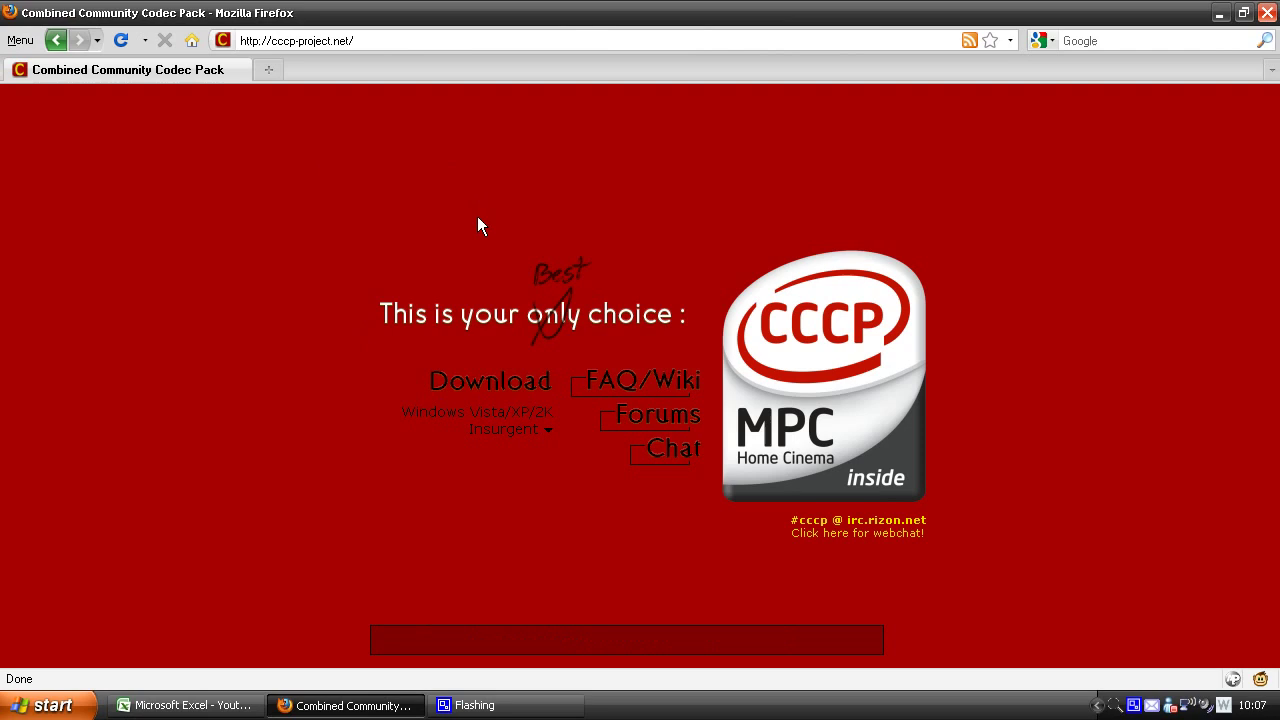
click(519, 406)
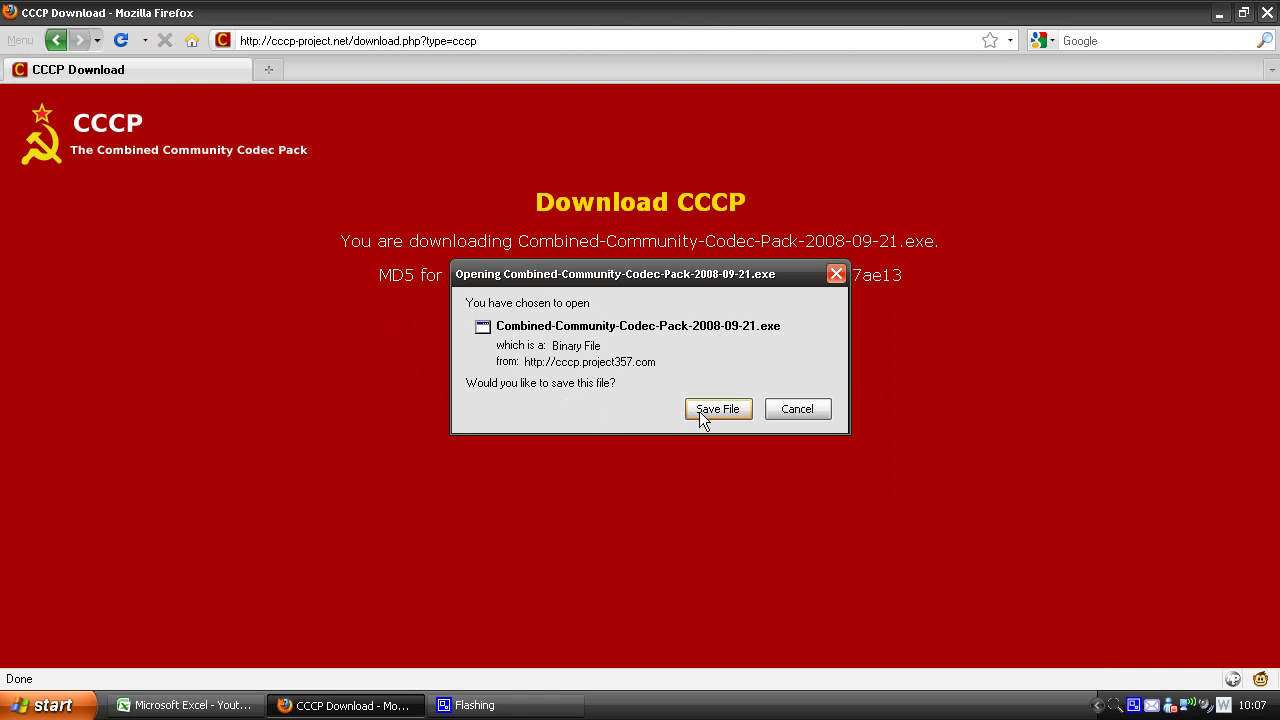
click(701, 412)
drag(760, 365, 567, 215)
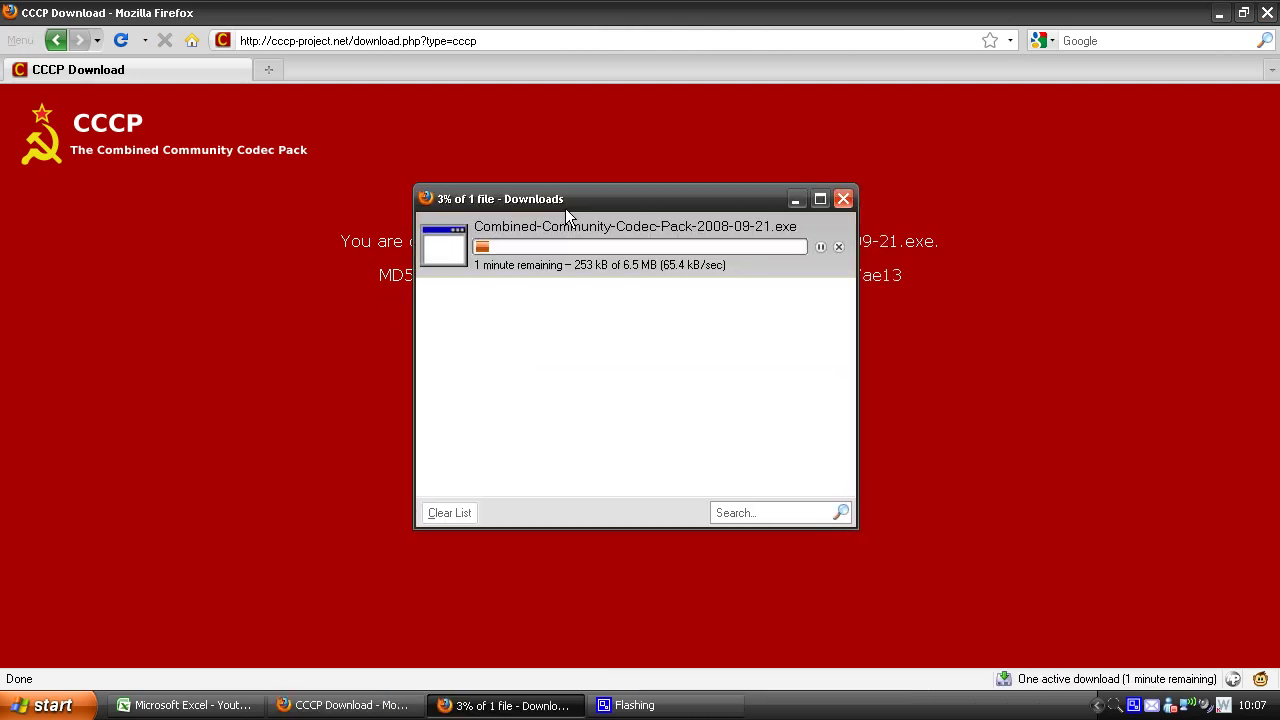
Step: Cancel the codec pack installer download and clear the downloads list, closing the download window and browser
click(838, 246)
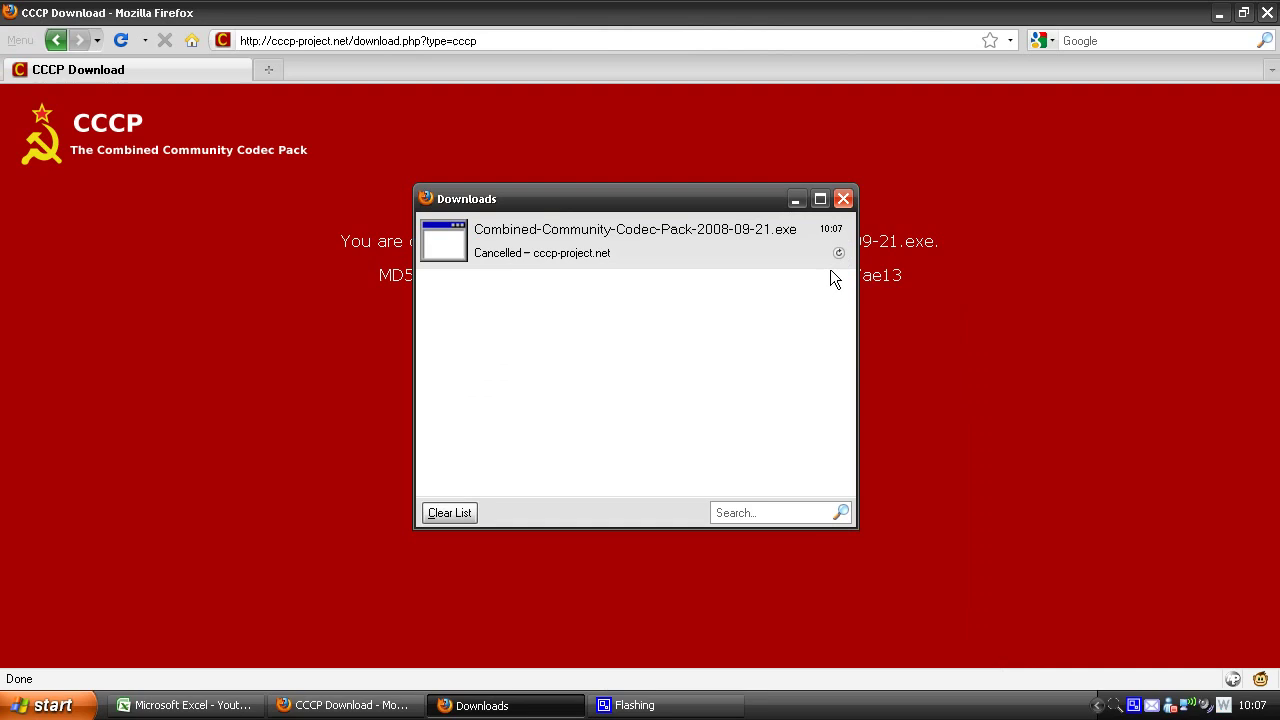
click(588, 240)
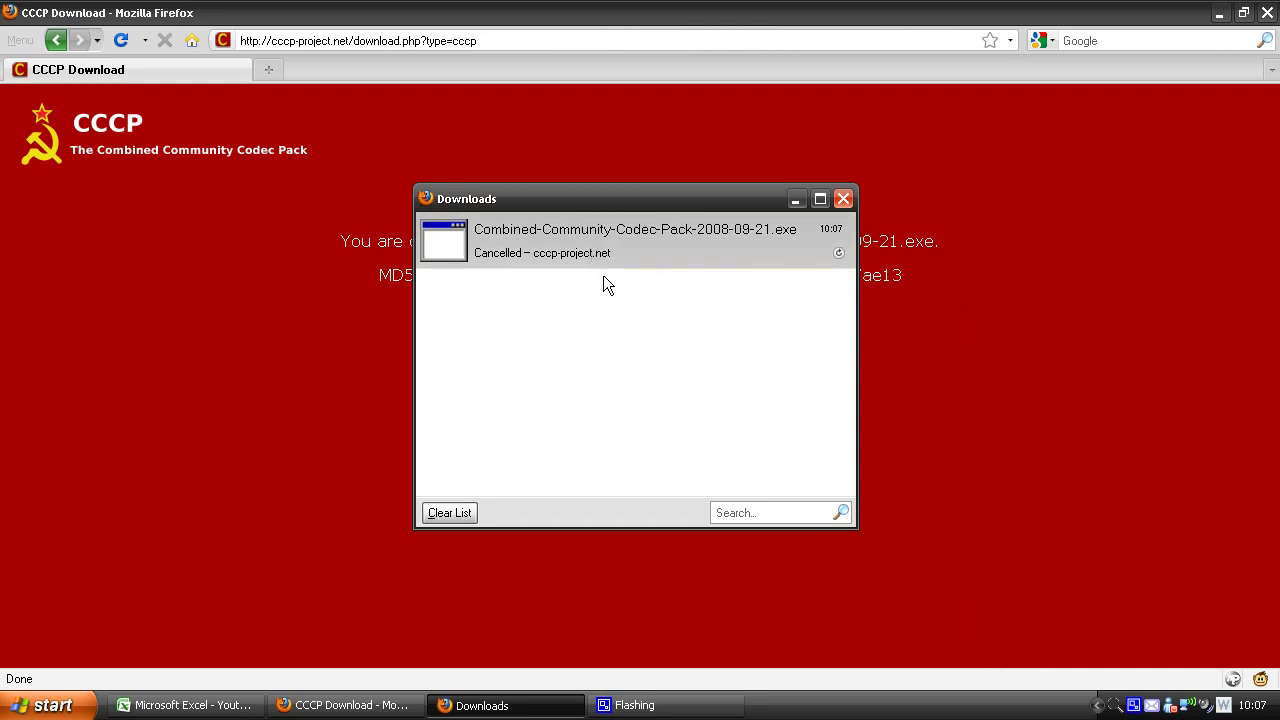
click(449, 513)
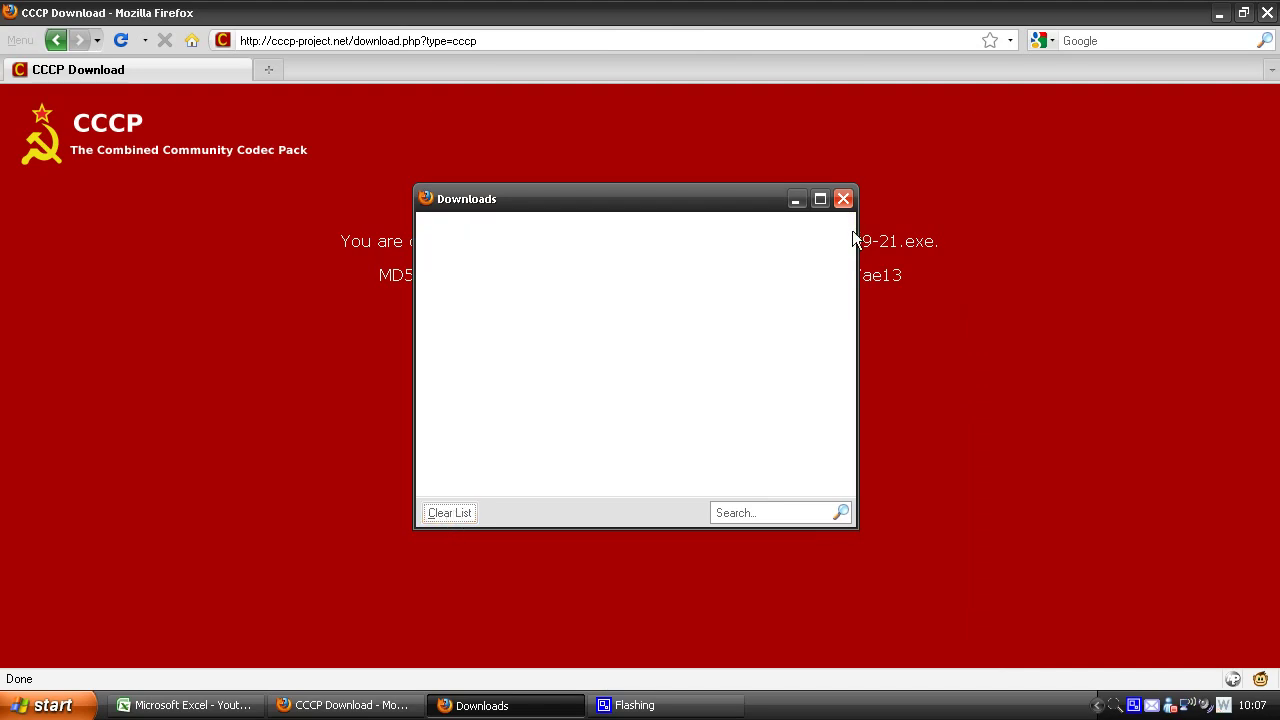
click(843, 198)
click(1267, 12)
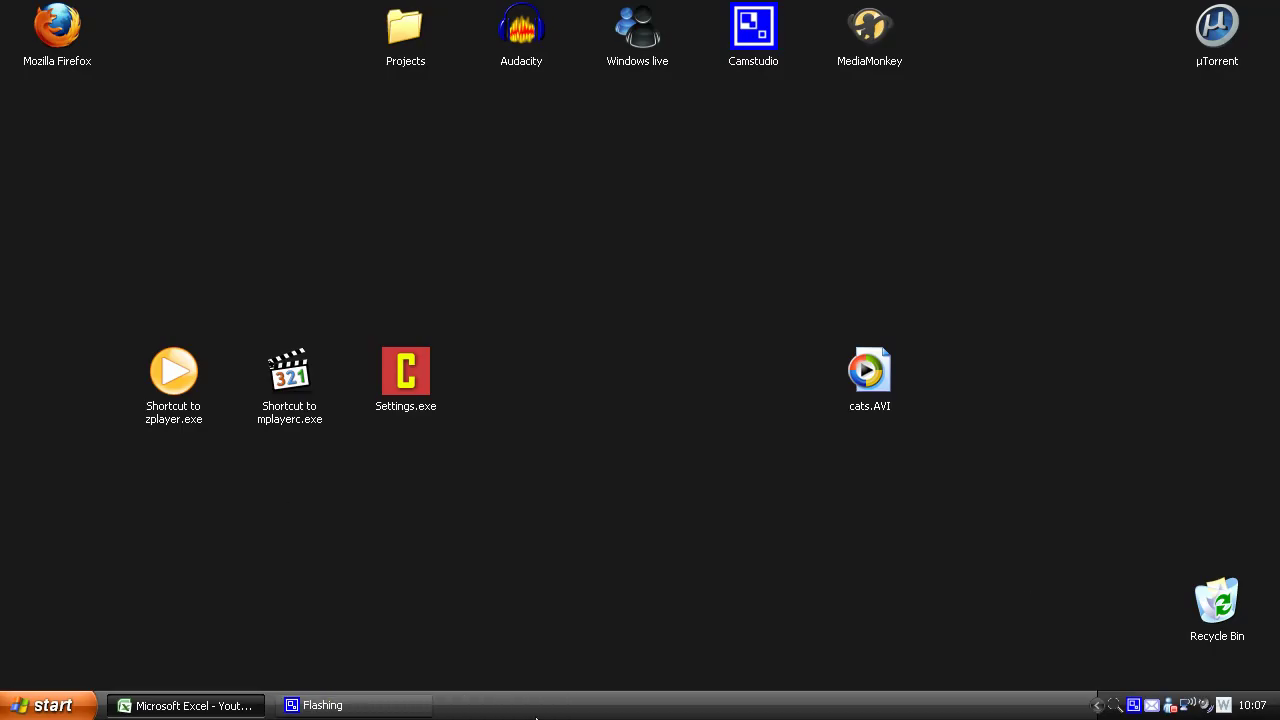
Step: Reopen Settings.exe from the desktop and advance from the FFDShow Settings to the General Settings page
double_click(421, 382)
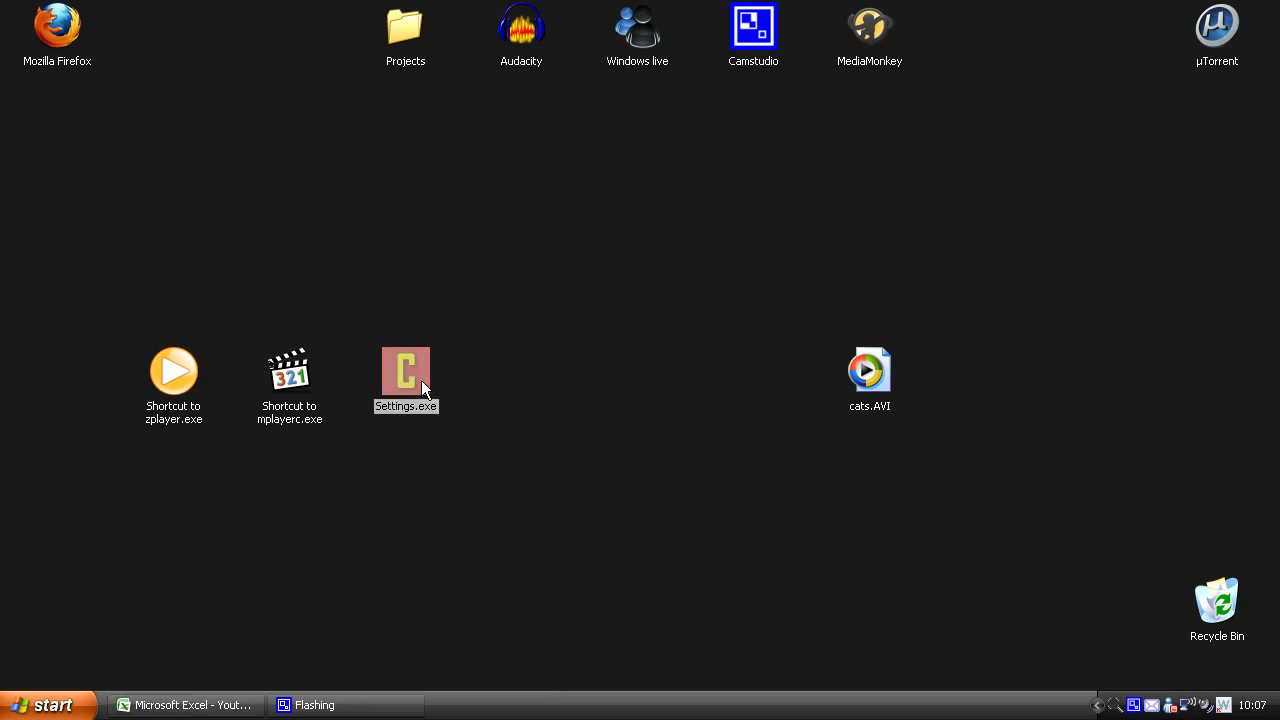
click(782, 515)
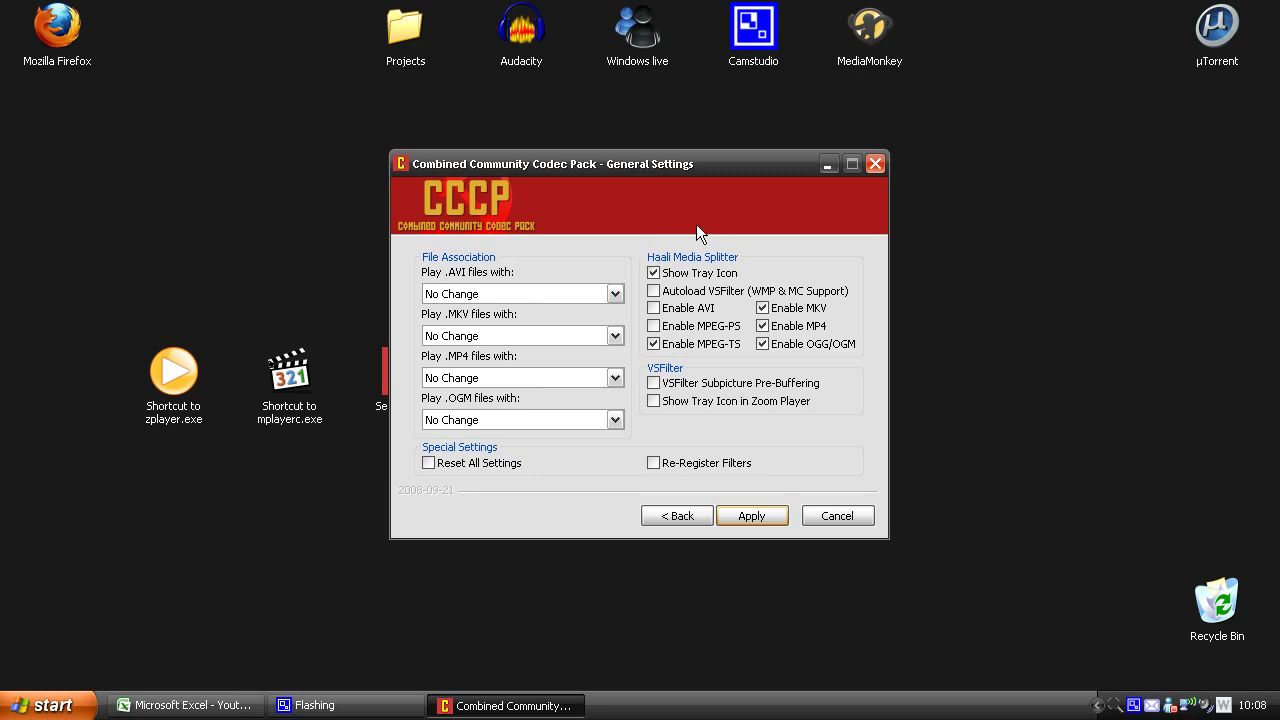
Step: Launch Media Player Classic Homecinema from its desktop shortcut to view its interface, and close it
click(288, 400)
double_click(288, 400)
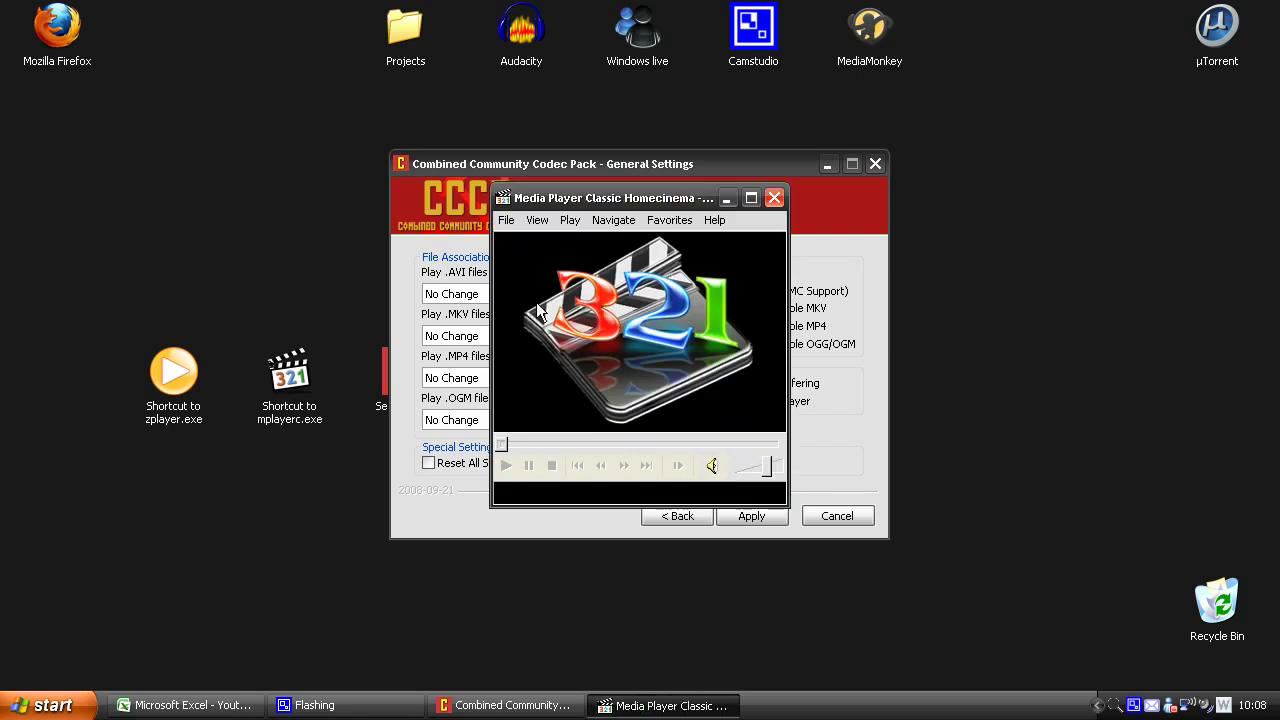
mouse_move(669, 185)
mouse_down()
mouse_move(503, 193)
mouse_move(680, 179)
mouse_up()
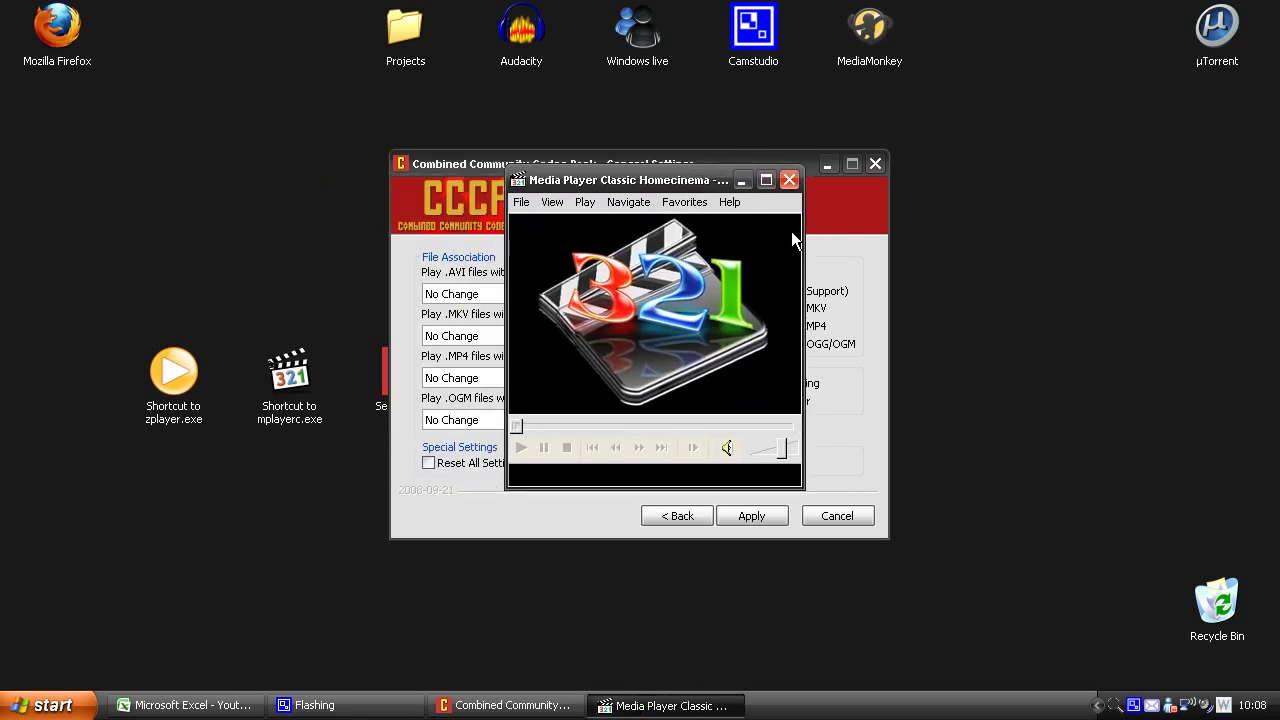
click(791, 179)
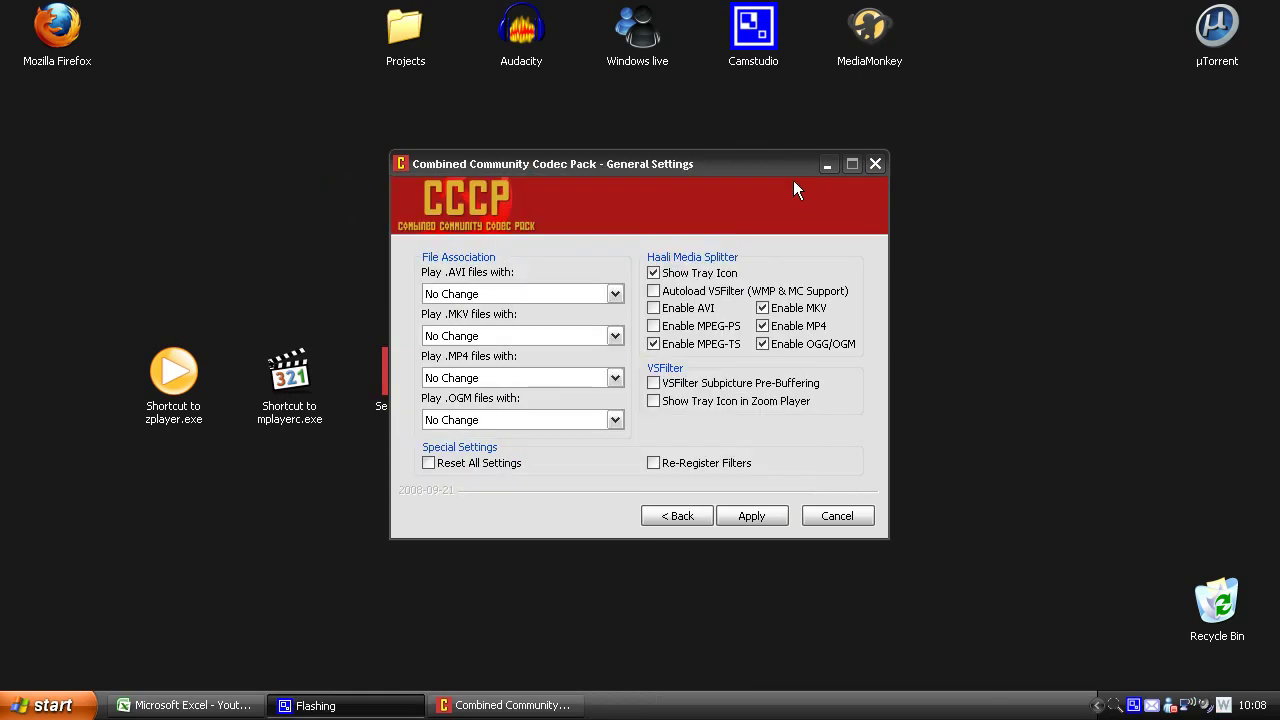
Step: Launch Zoom Player from its desktop shortcut to view its interface, and close it
double_click(166, 390)
drag(214, 41, 623, 133)
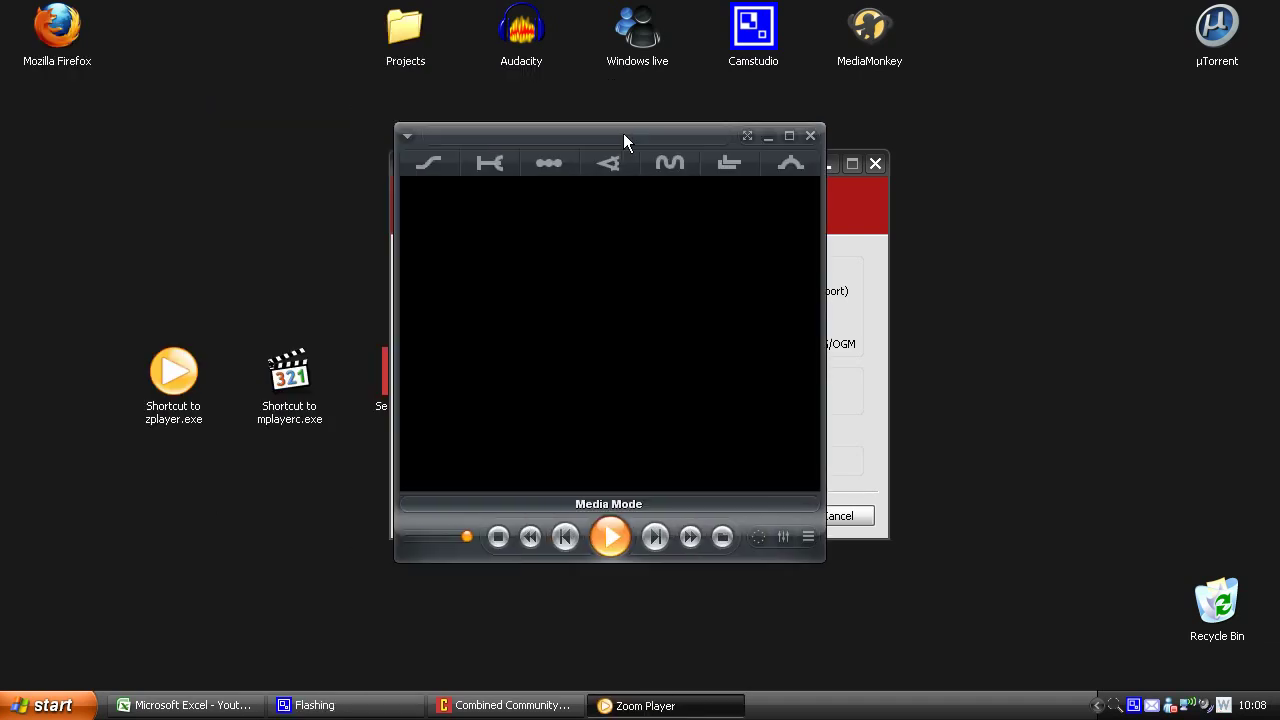
click(812, 134)
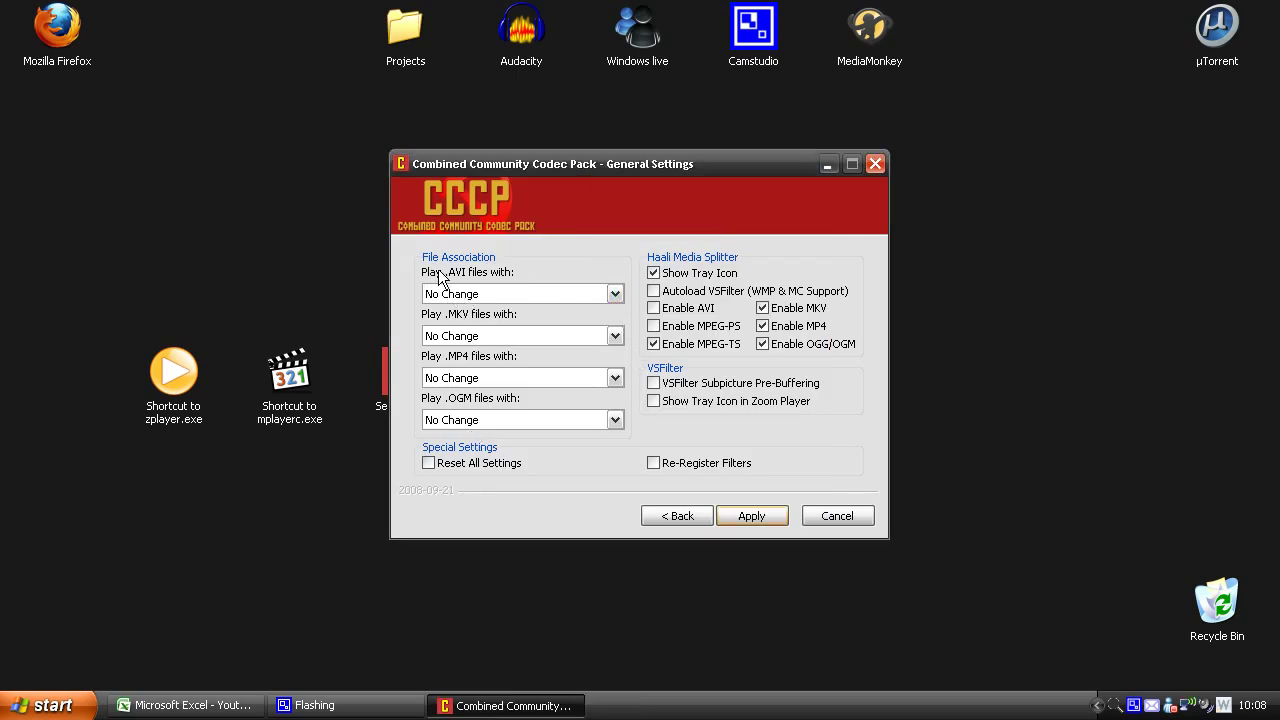
Step: Set .AVI, .MKV, .MP4 and .OGM files to play with Media Player Classic Homecinema and apply the settings
click(480, 294)
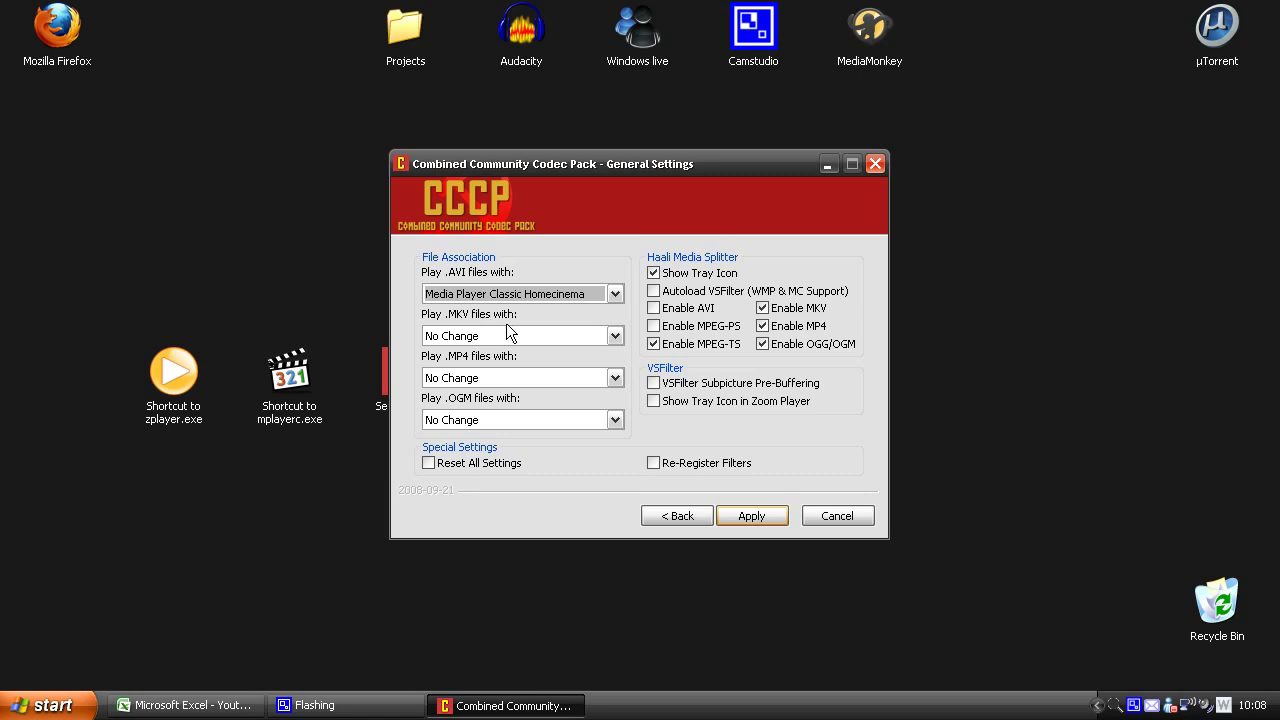
click(510, 330)
click(518, 366)
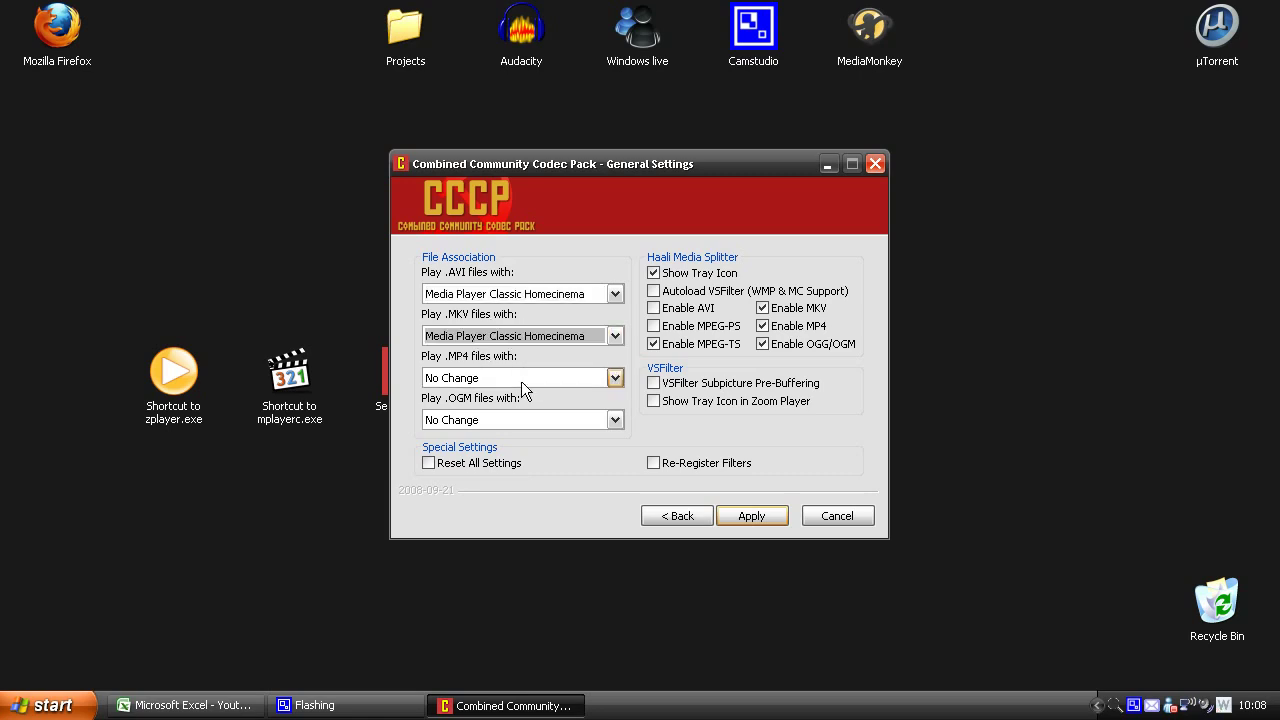
click(521, 381)
click(518, 410)
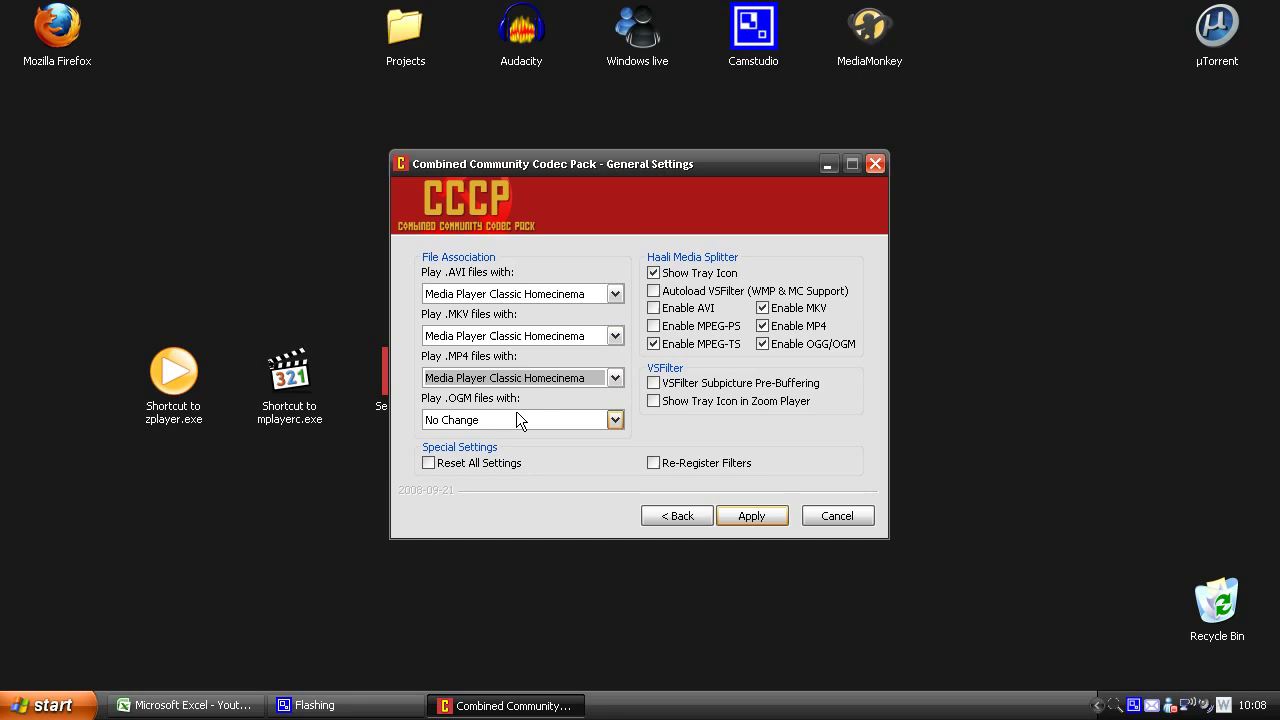
click(521, 418)
click(503, 452)
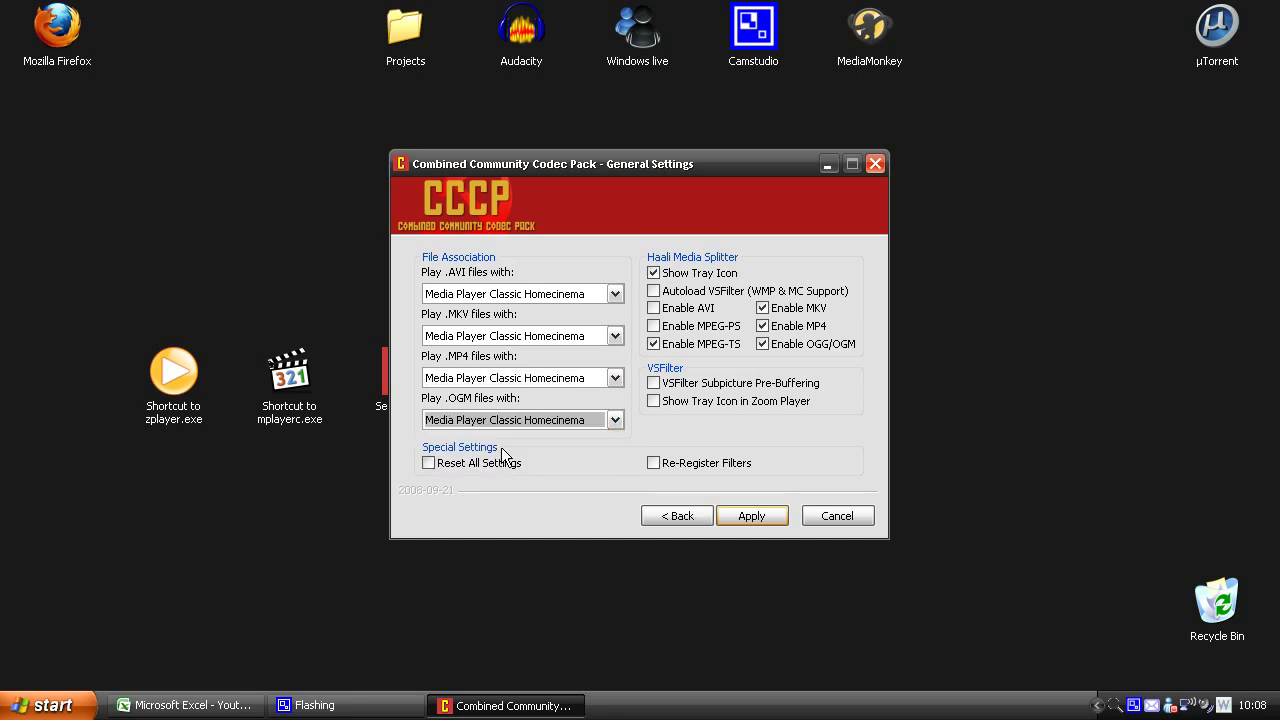
click(752, 516)
Step: Move cats.AVI nearer to Settings.exe on the desktop and test it in its default player, closing the player
drag(890, 390, 670, 358)
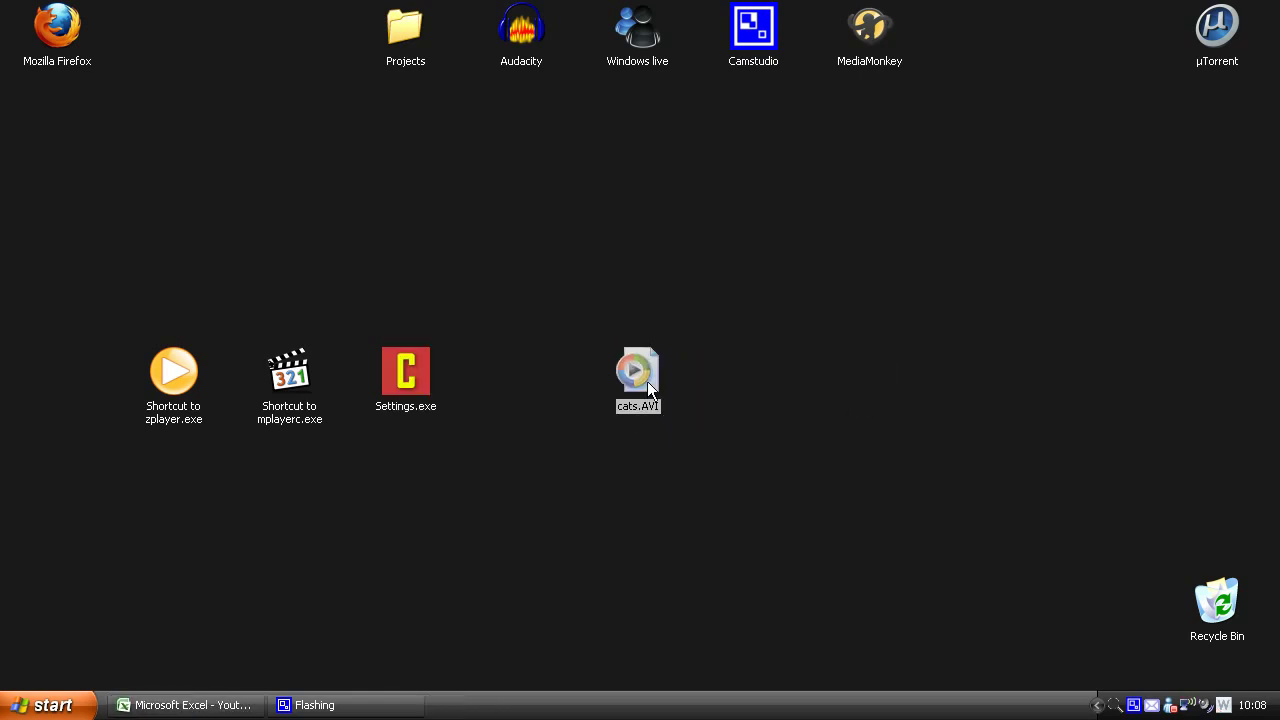
double_click(648, 388)
drag(455, 58, 419, 77)
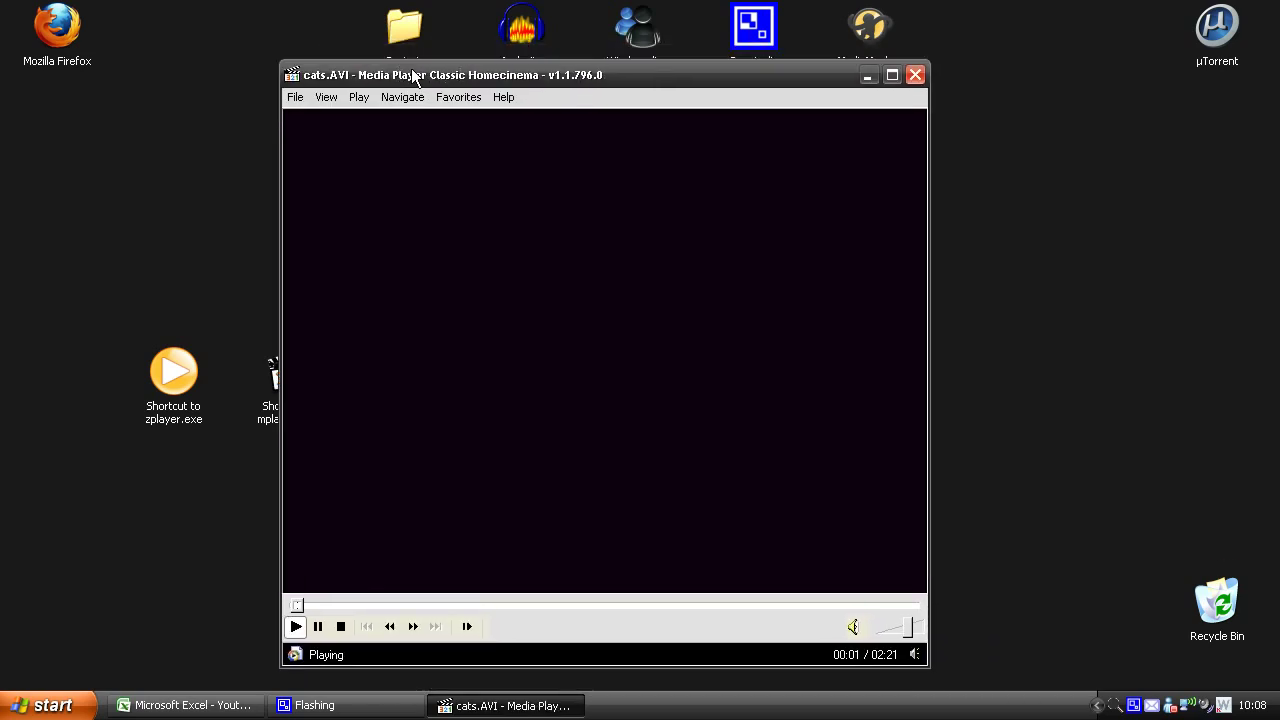
click(914, 75)
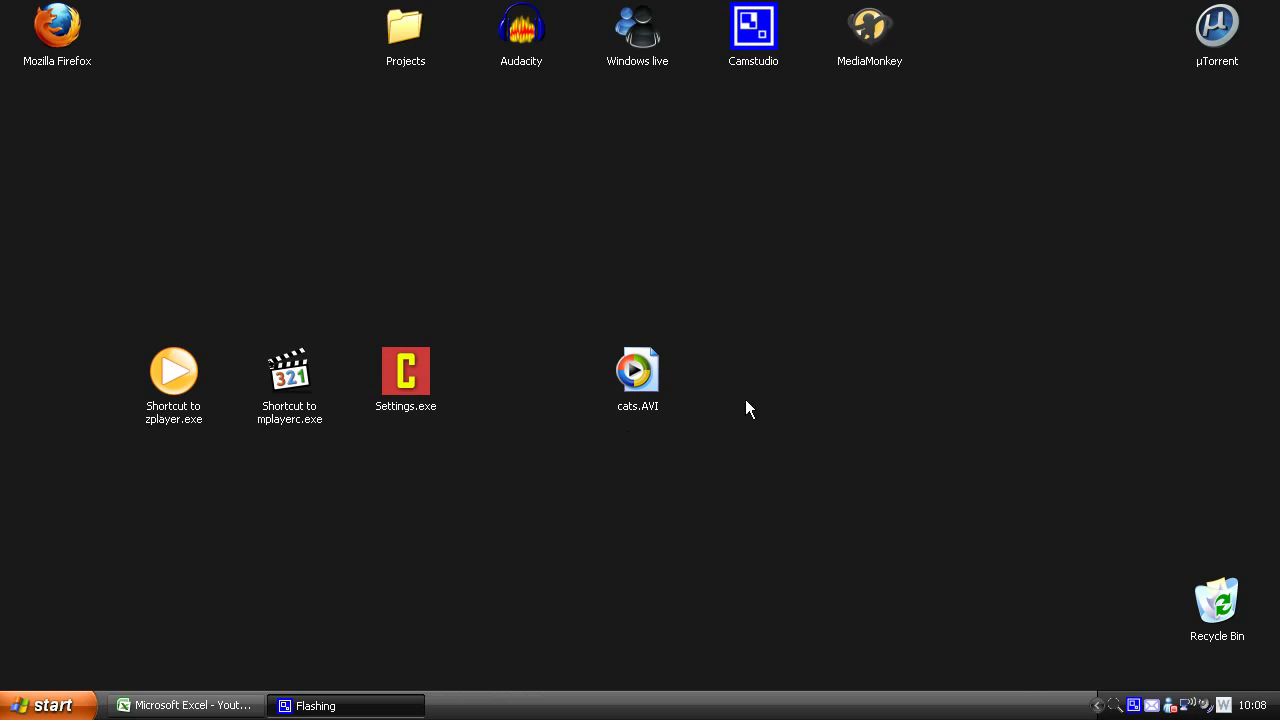
Step: Open cats.AVI with Zoom Player and scrub forward through the video, closing the player
right_click(644, 374)
mouse_move(742, 415)
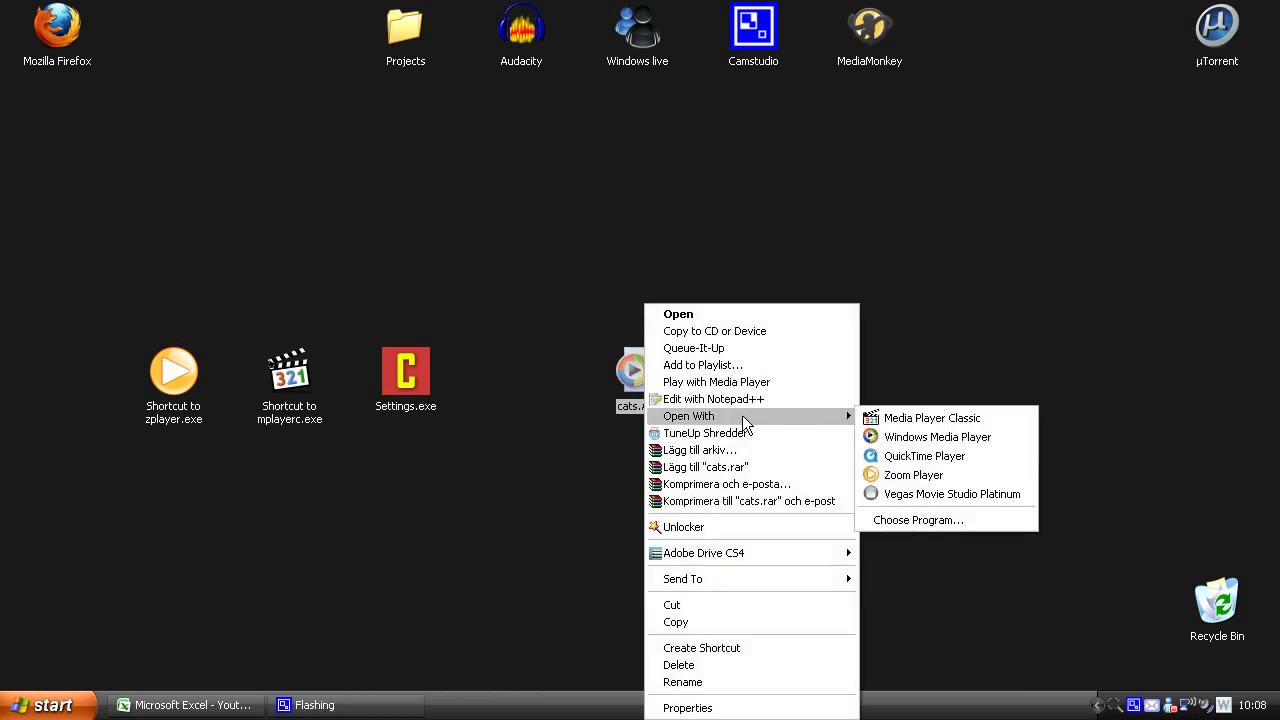
click(917, 474)
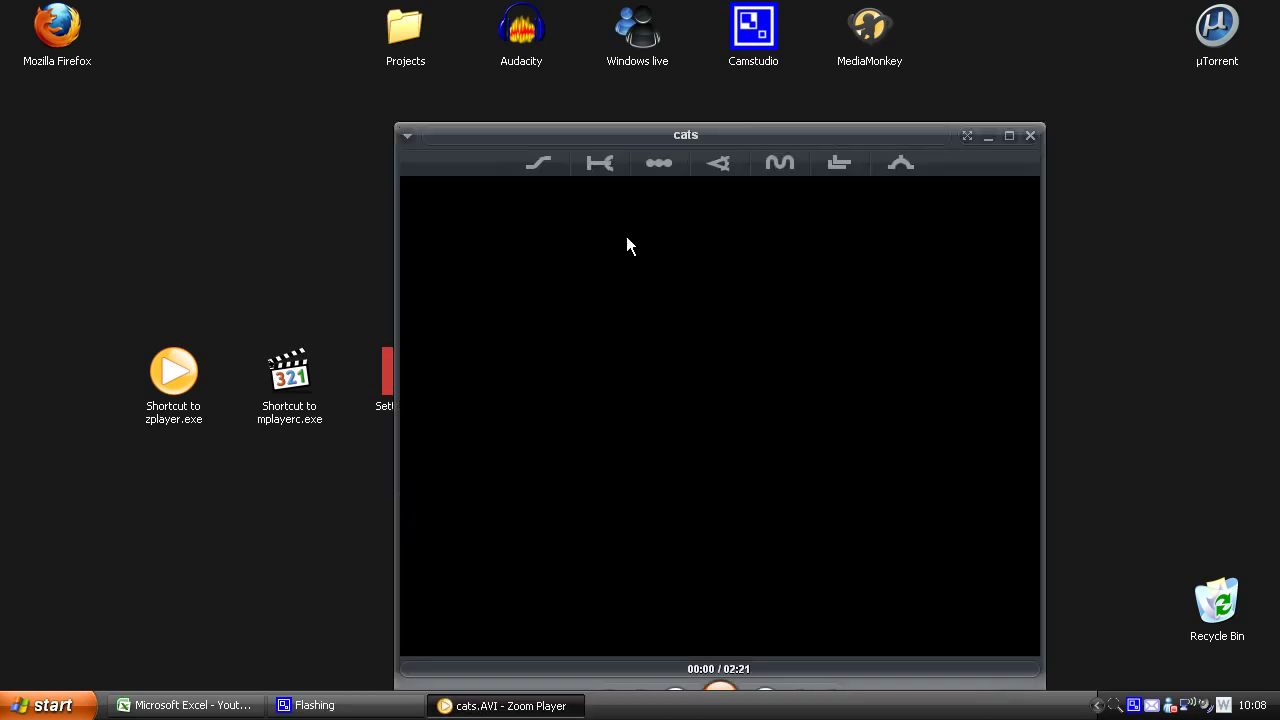
drag(694, 139, 555, 63)
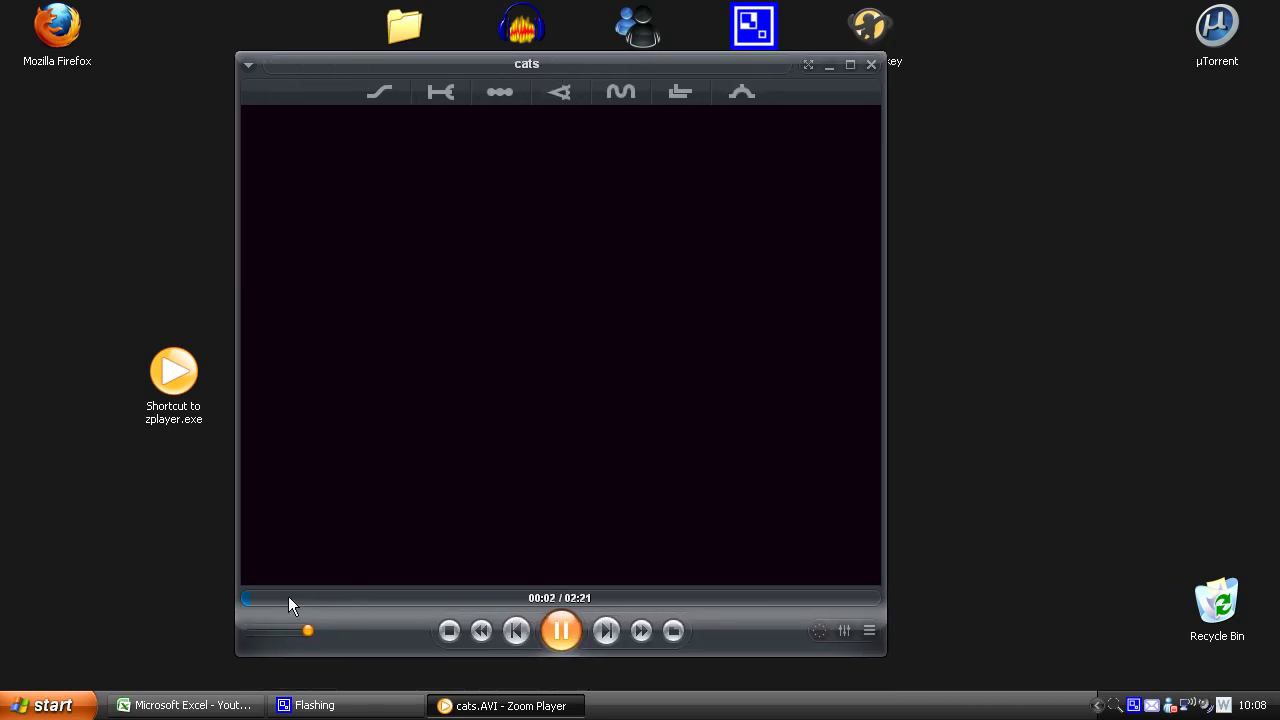
drag(288, 596, 429, 601)
click(871, 65)
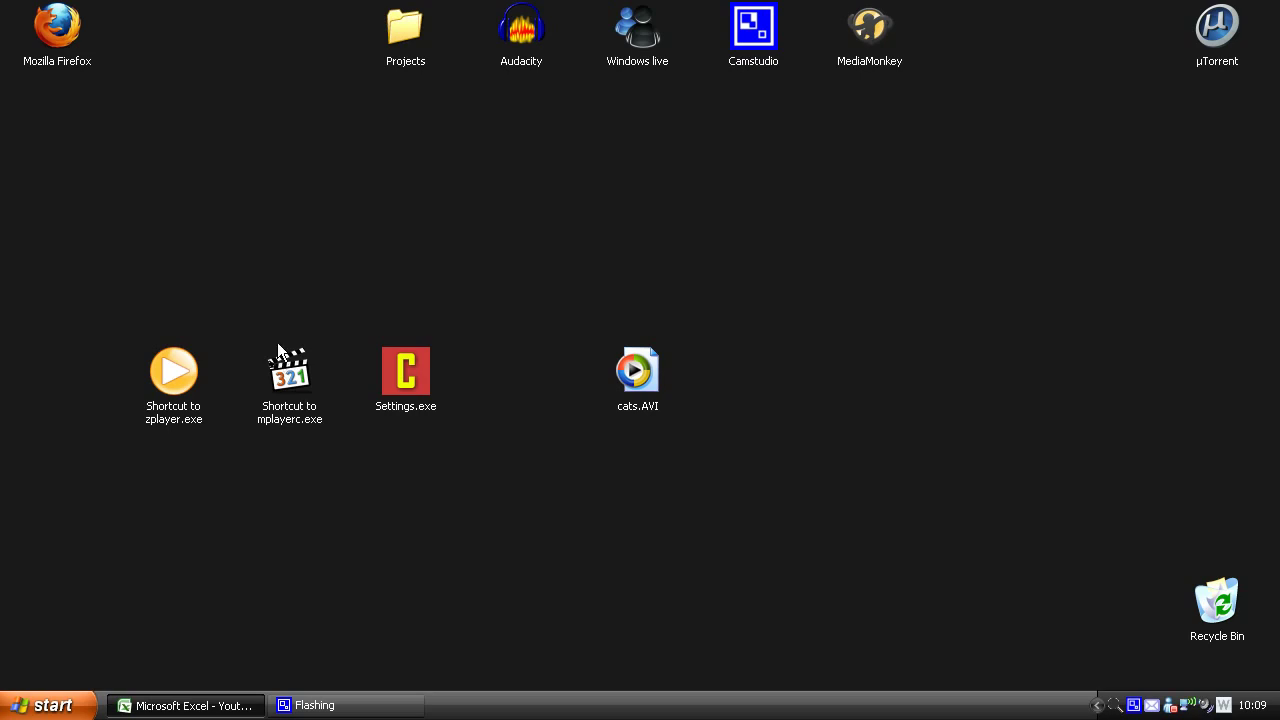
Step: Move the cats.AVI icon farther away from Settings.exe in the same desktop row and deselect it
drag(641, 392, 757, 392)
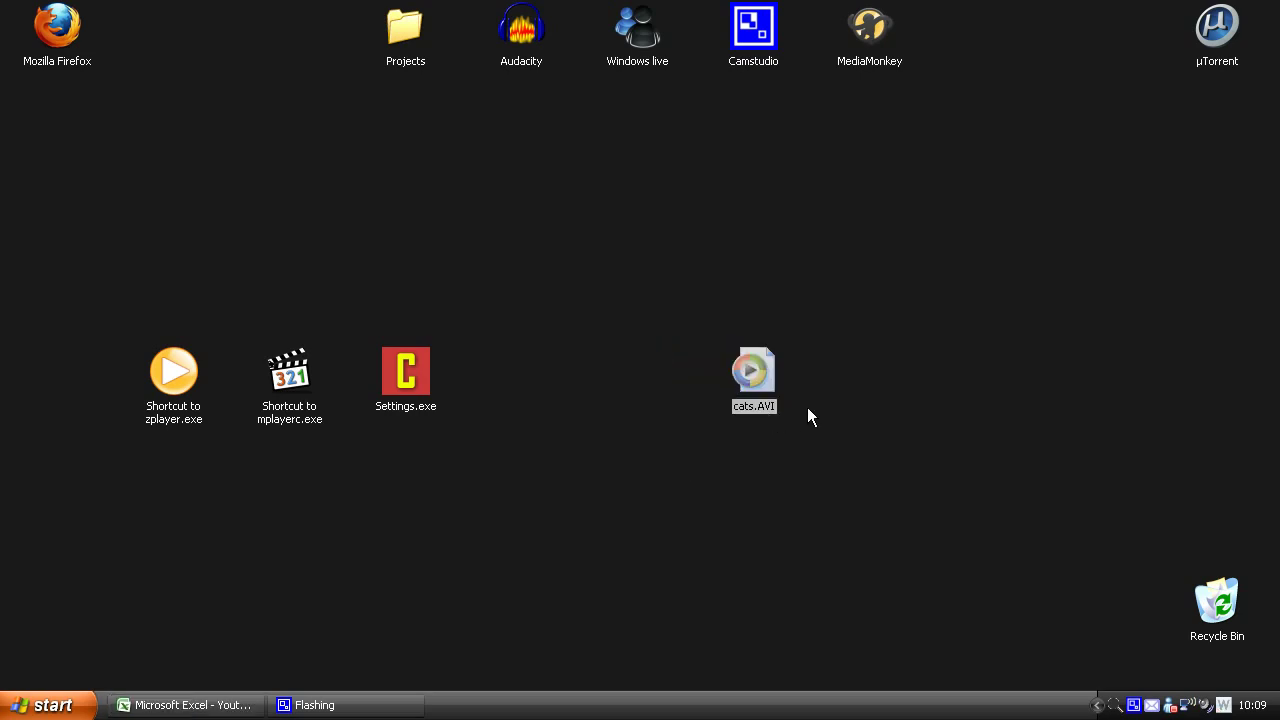
click(808, 409)
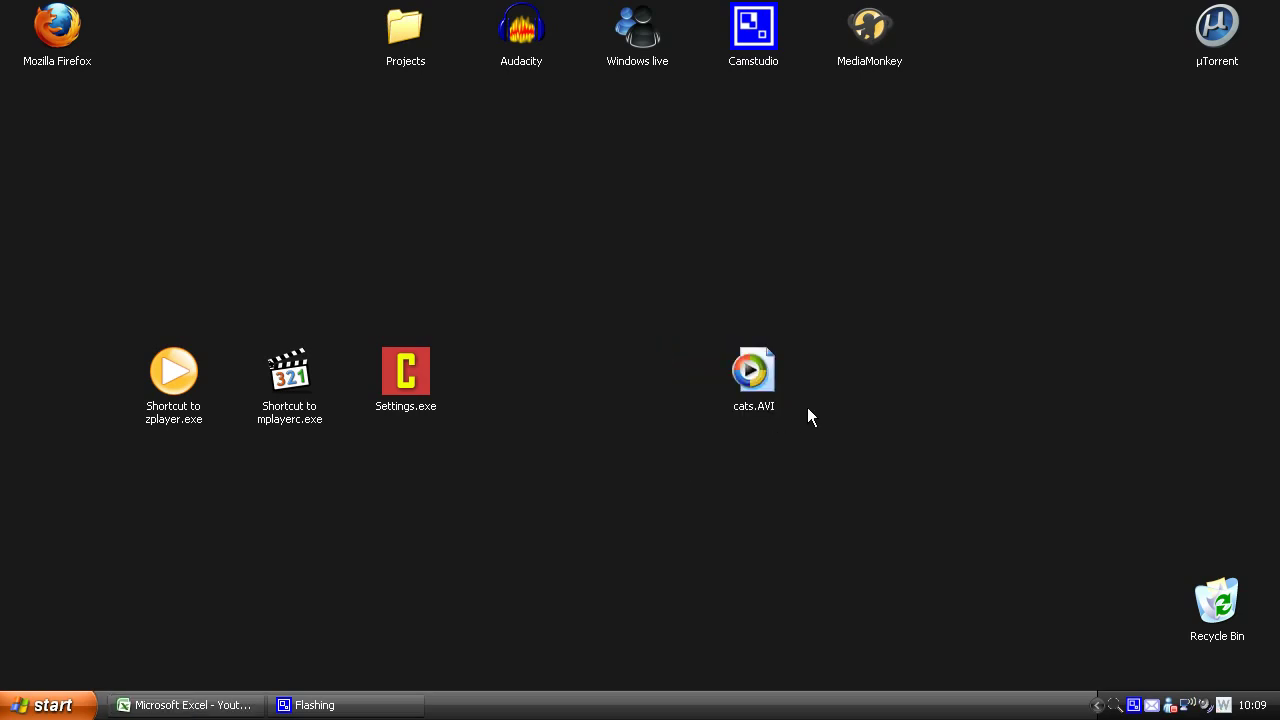